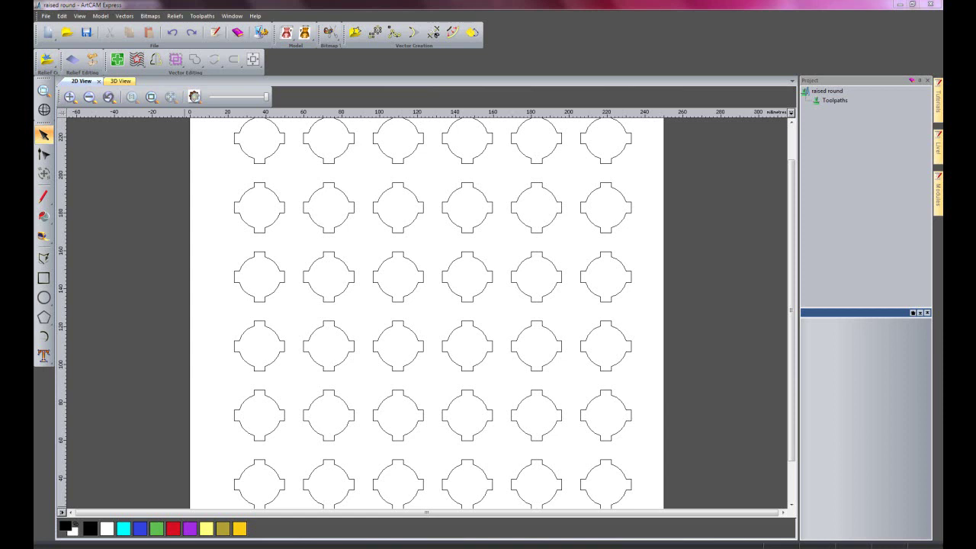
- Bring up the Toolpaths panel for the raised round grid of rounded outlines
click(939, 210)
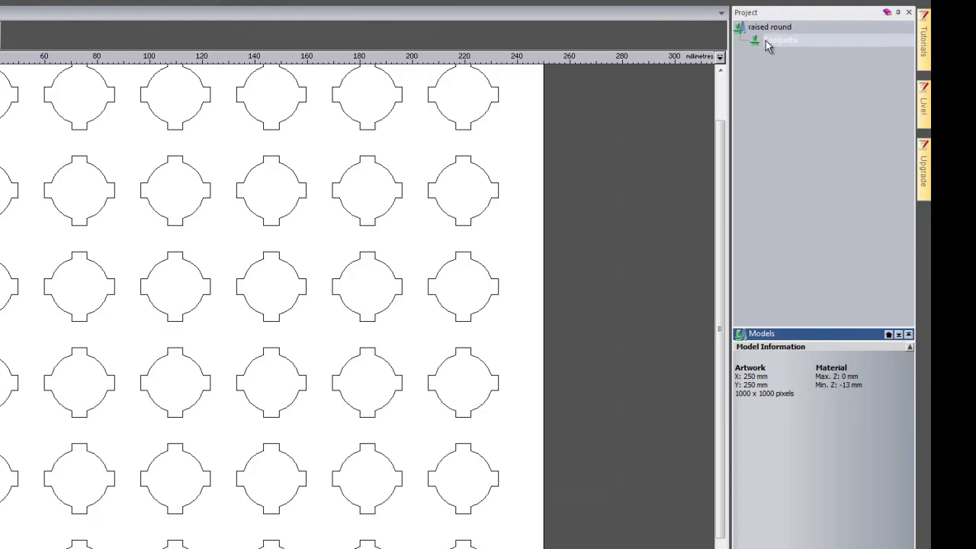
click(823, 102)
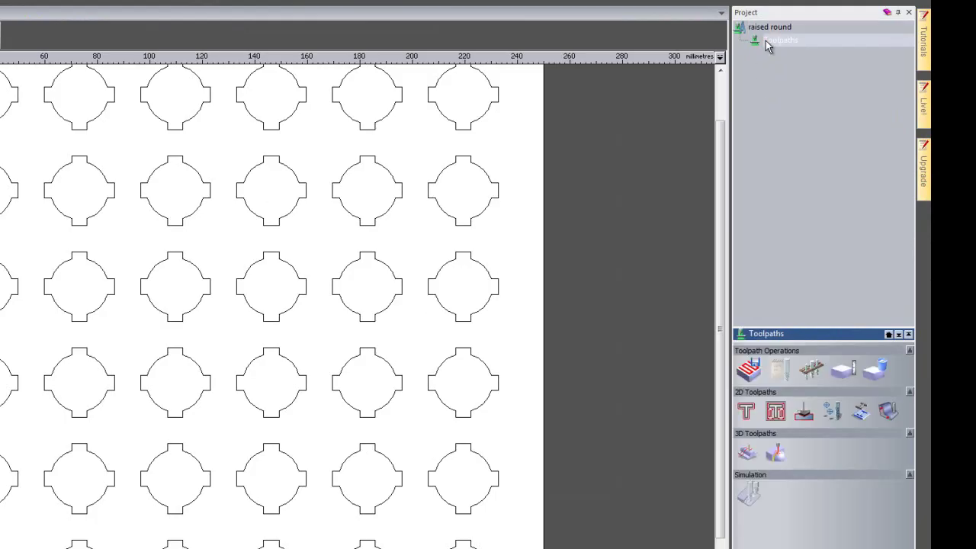
- Start a Raised Round toolpath on all shapes, profiled at 24.702° side and 75.218° bottom angles
click(888, 410)
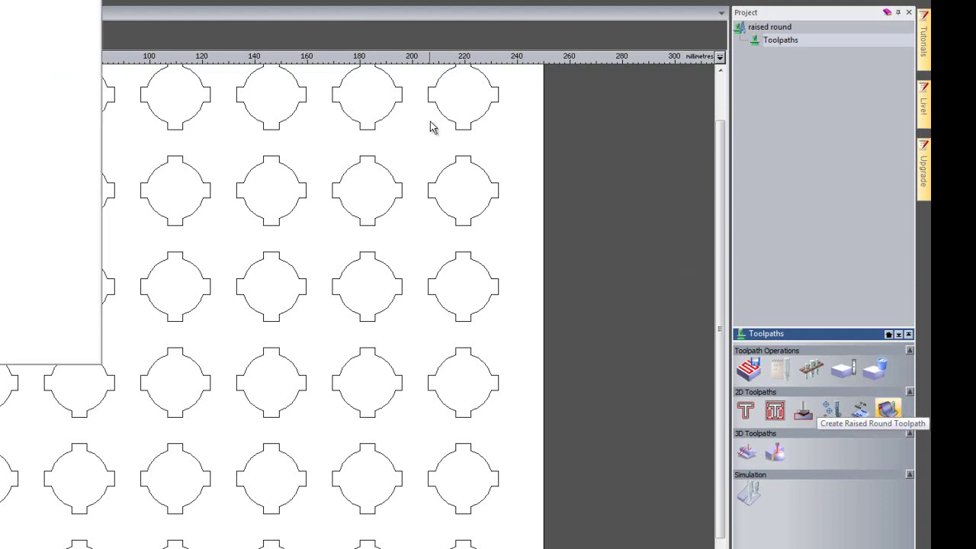
drag(69, 4, 826, 331)
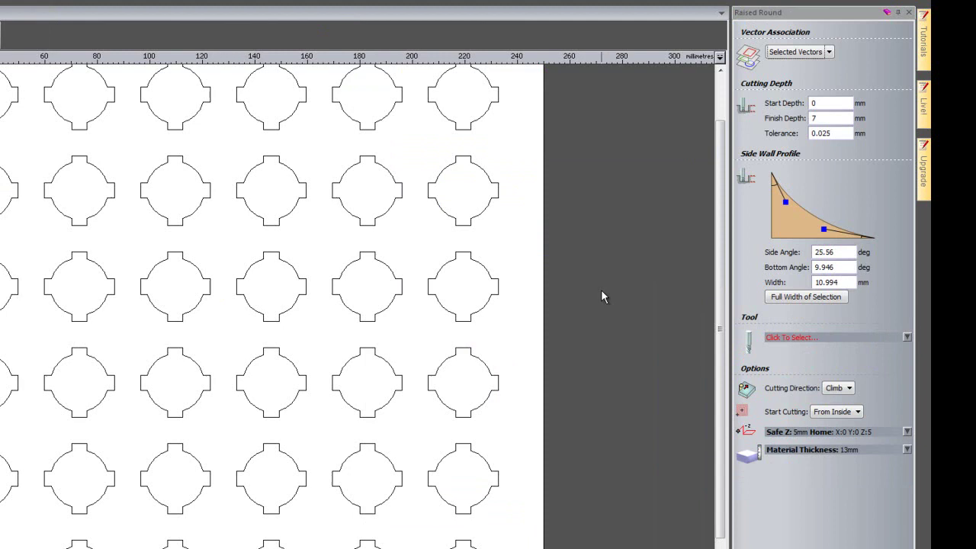
key(ctrl+a)
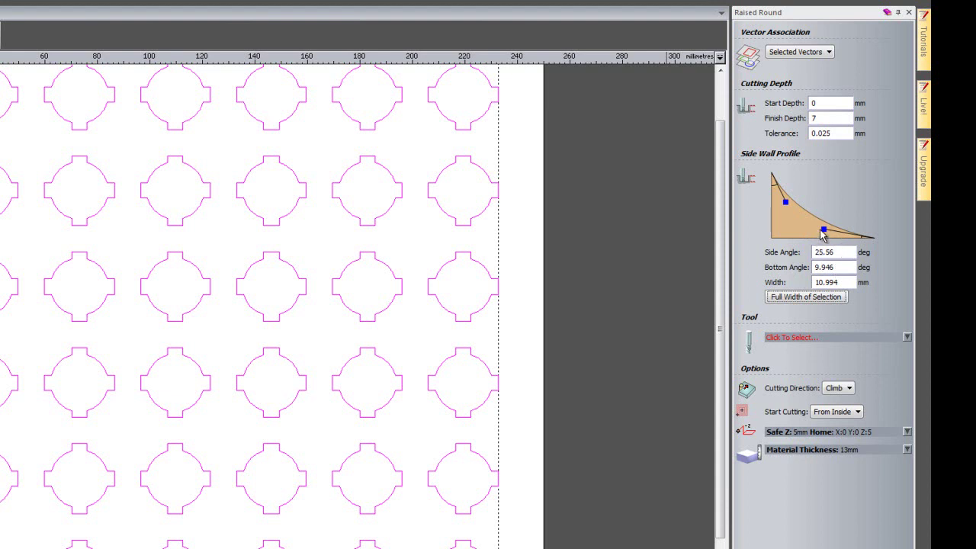
drag(823, 226, 862, 188)
drag(786, 201, 802, 242)
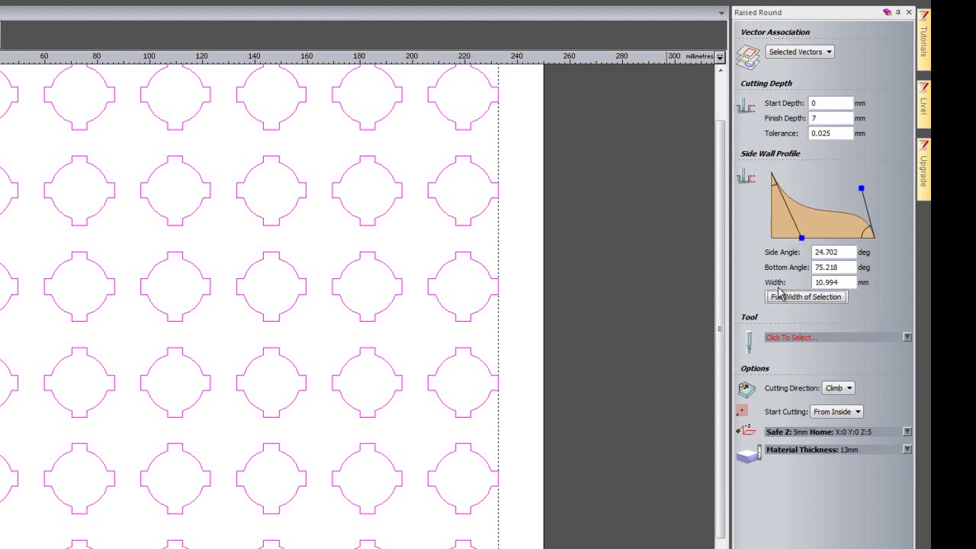
- Choose the Ball Nose 1.5 mm tool from the Tool Database for the Raised Round toolpath
click(797, 340)
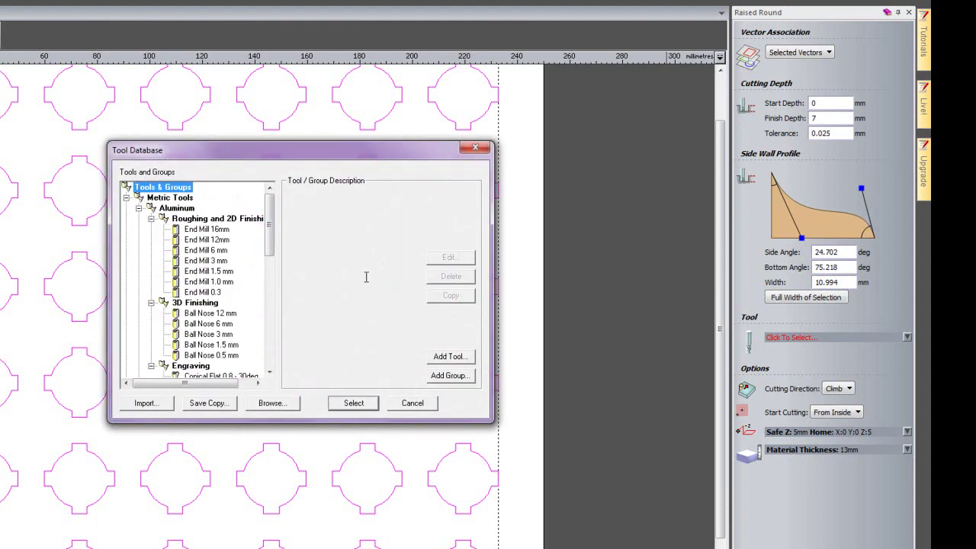
scroll(271, 245, down, 1)
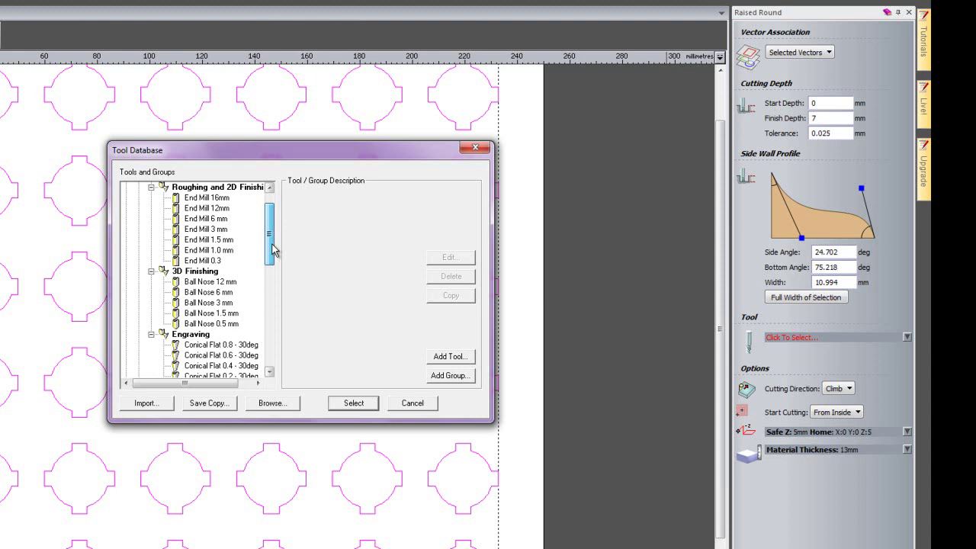
double_click(219, 314)
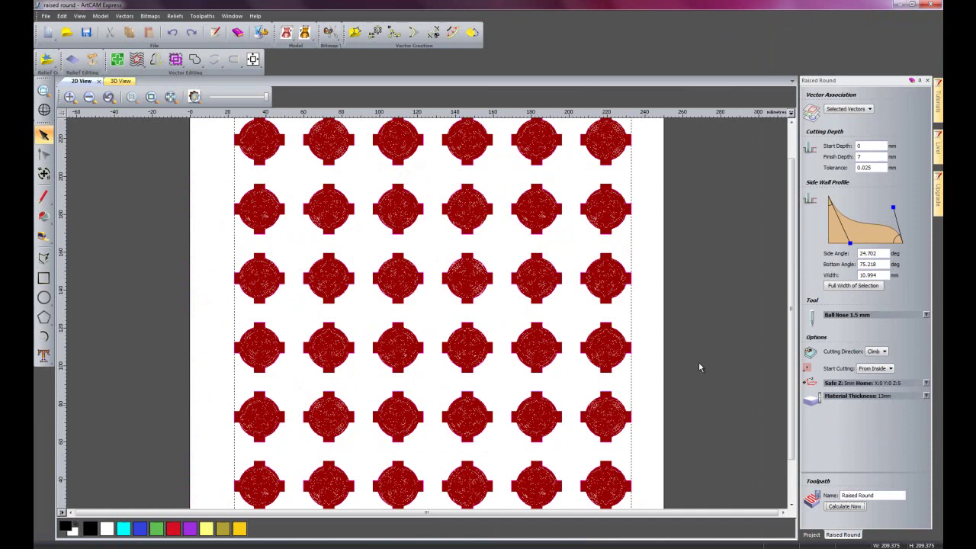
- Close the Raised Round settings and view the toolpath in 3D along the Y axis, zoomed in
click(926, 81)
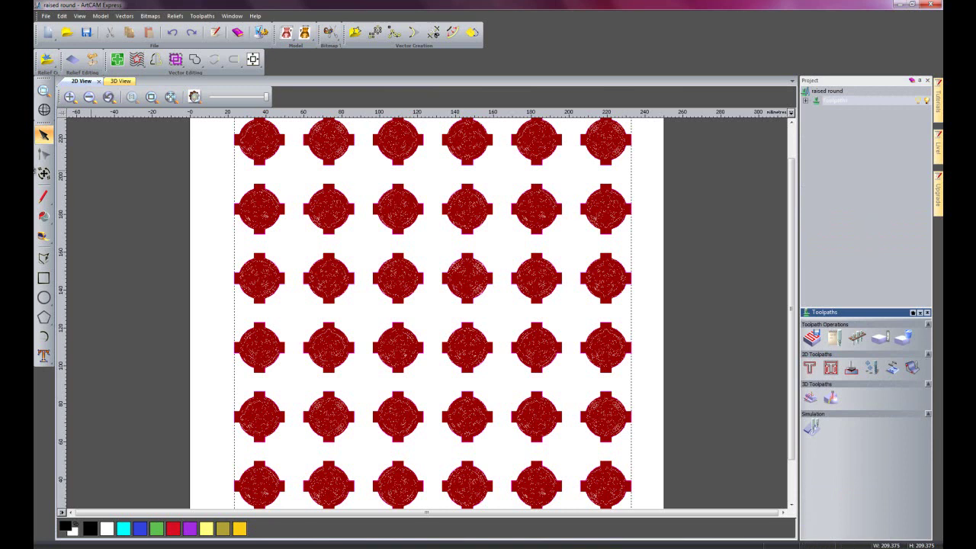
click(126, 81)
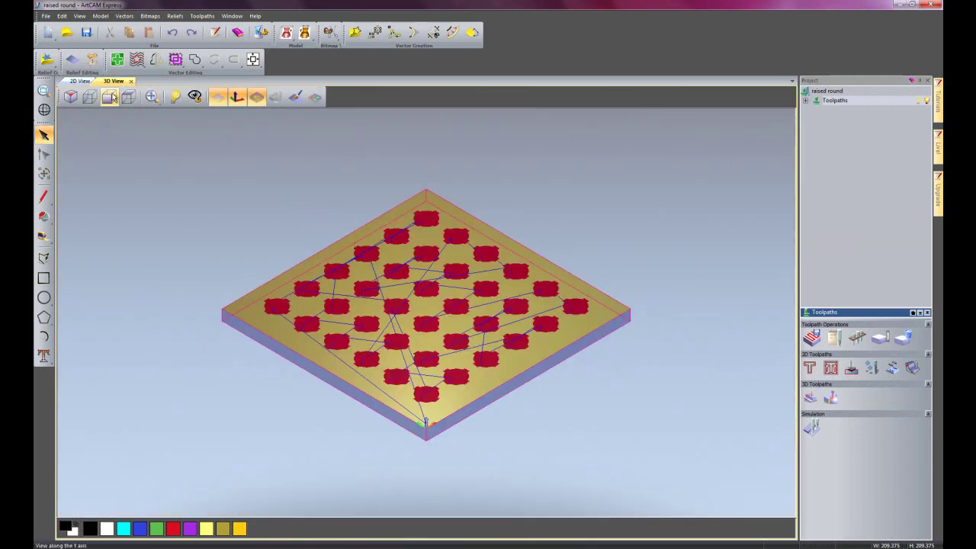
click(109, 97)
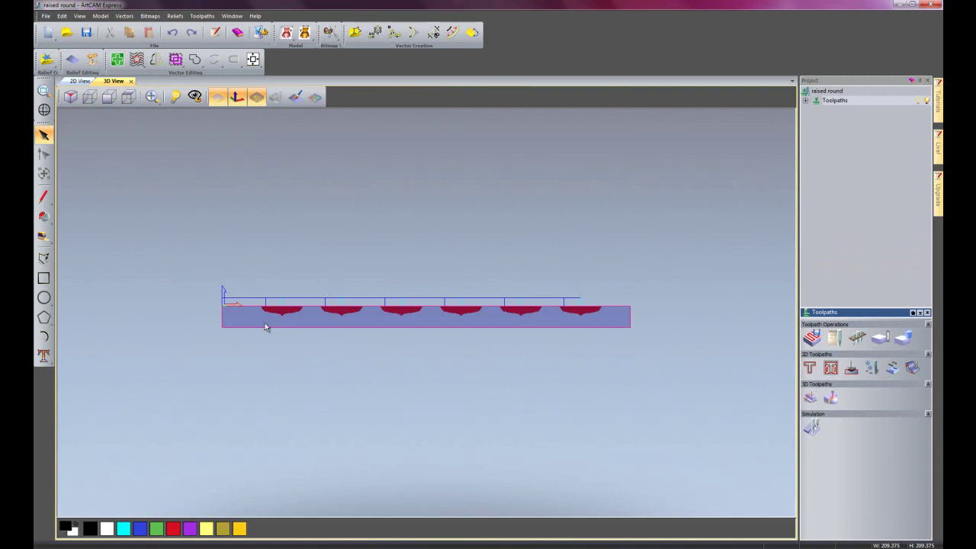
scroll(286, 305, up, 4)
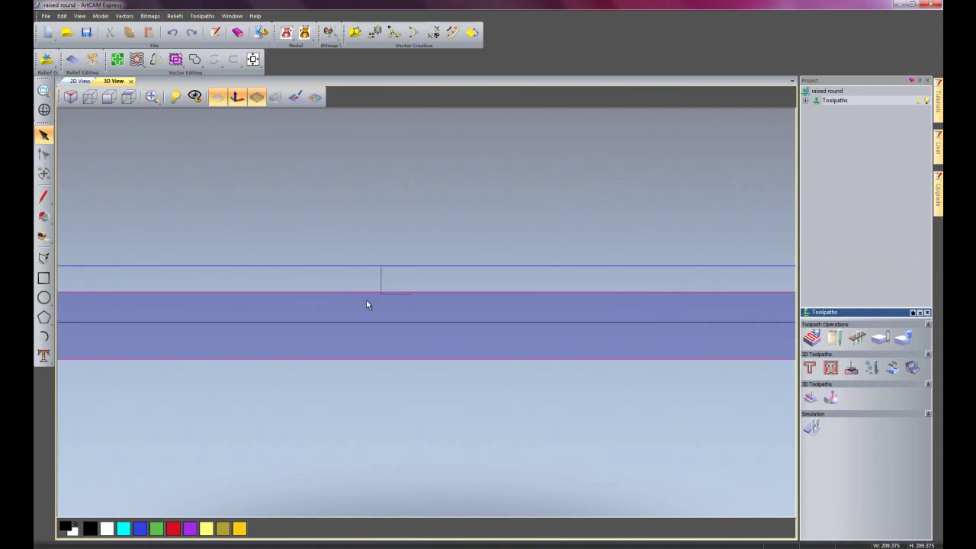
scroll(366, 304, up, 1)
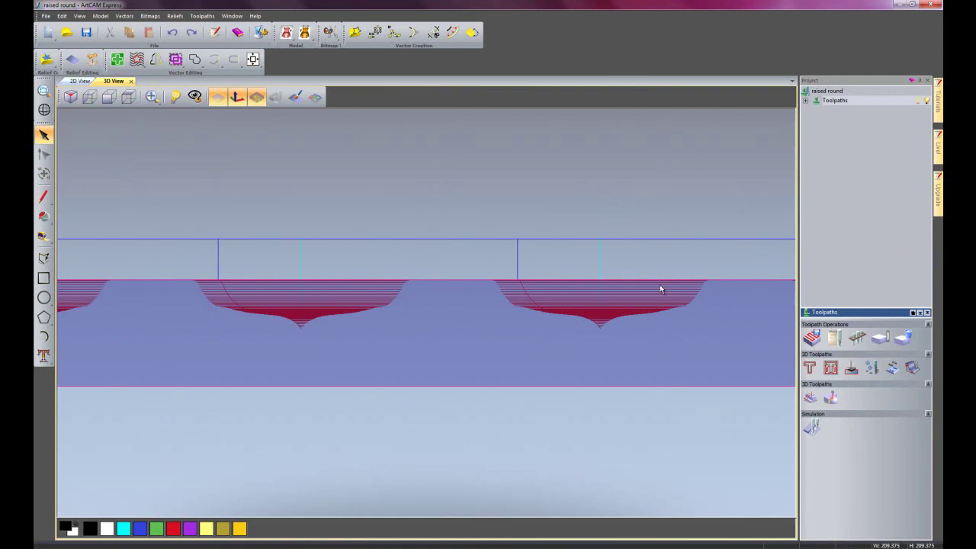
- Simulate the toolpath and inspect the machined chocolate-mould plate from several angles
click(810, 427)
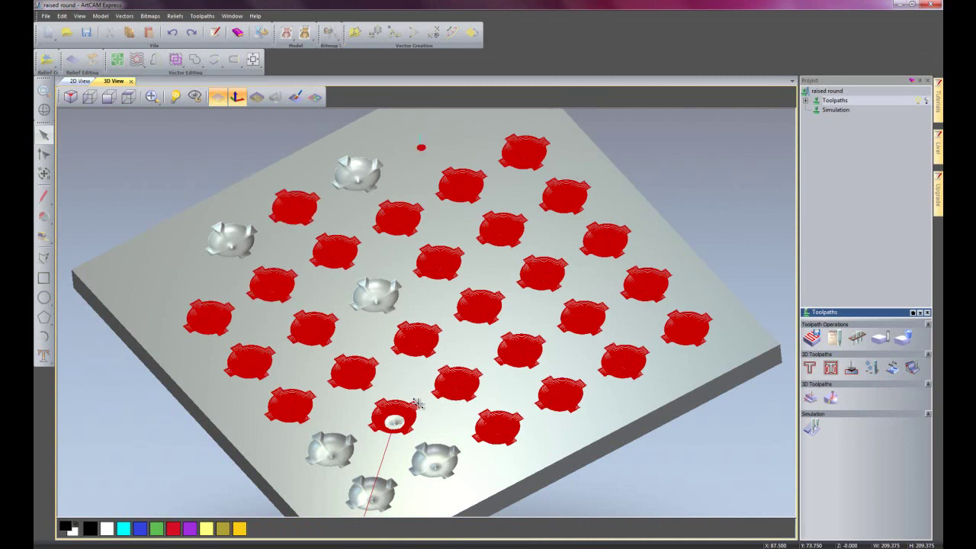
middle_drag(420, 402, 422, 353)
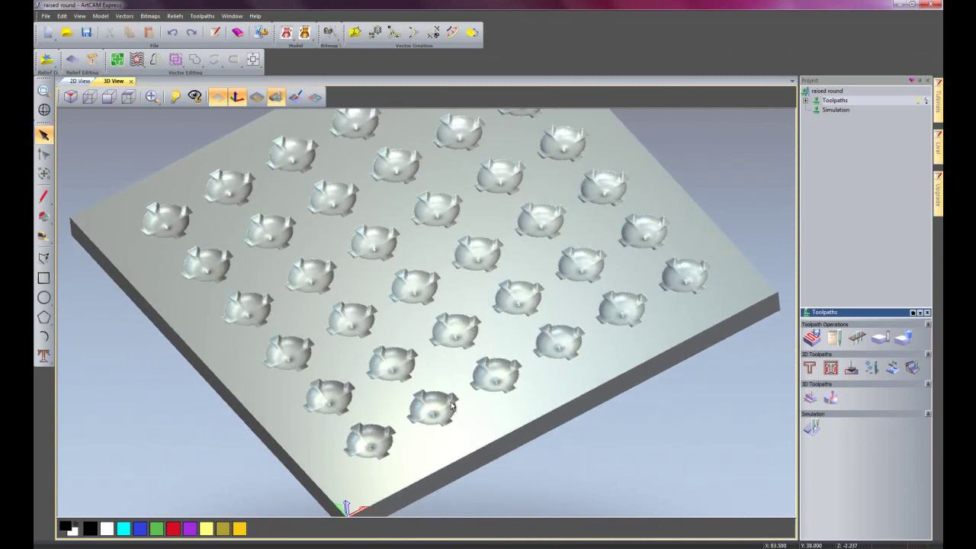
drag(452, 404, 442, 467)
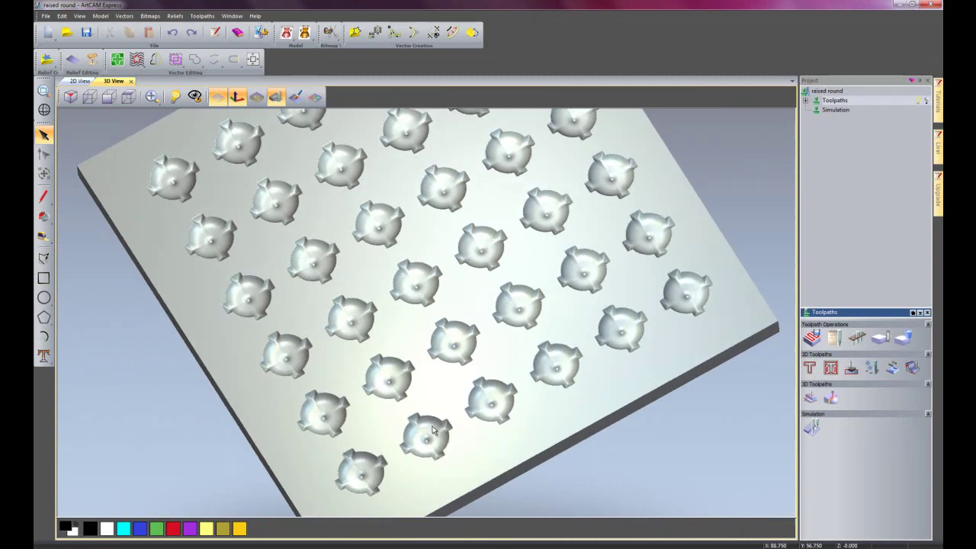
scroll(424, 409, up, 10)
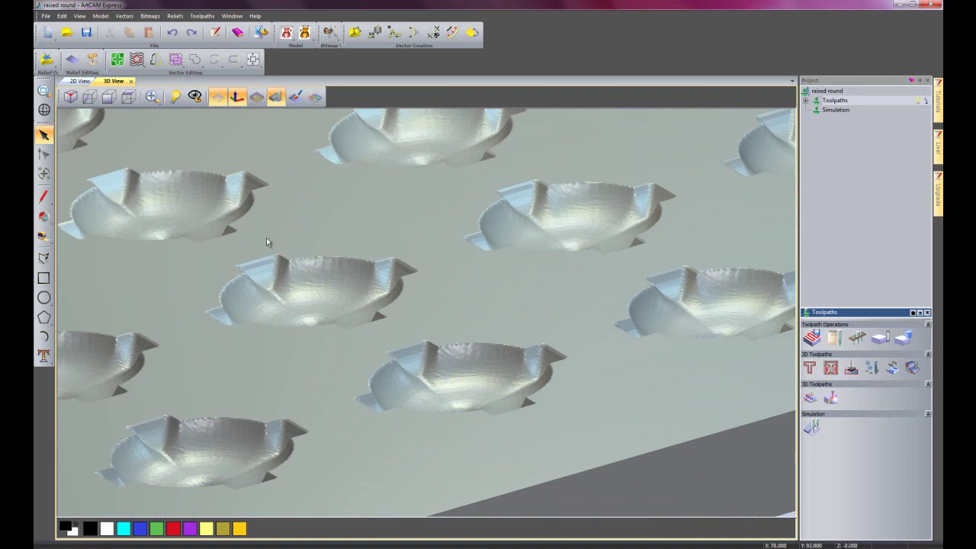
scroll(414, 279, down, 8)
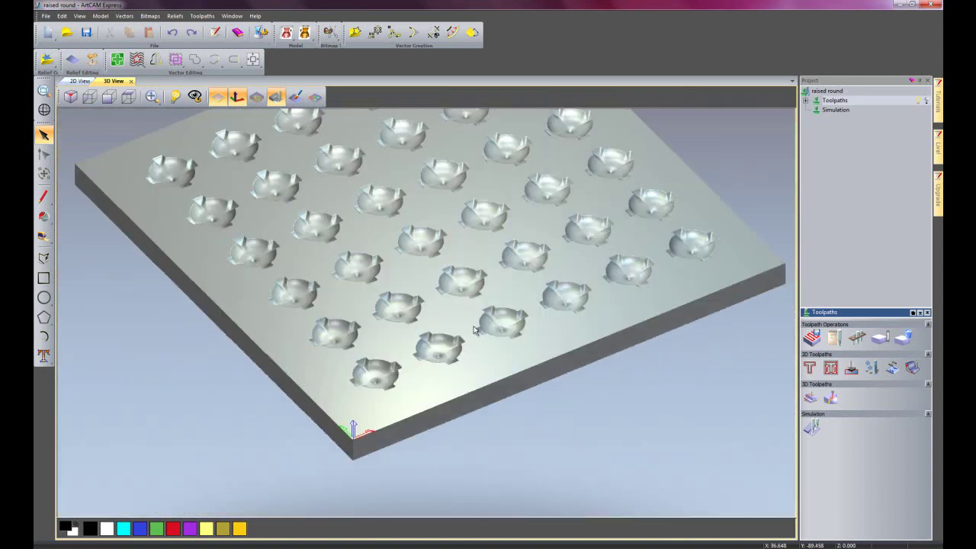
drag(473, 329, 462, 371)
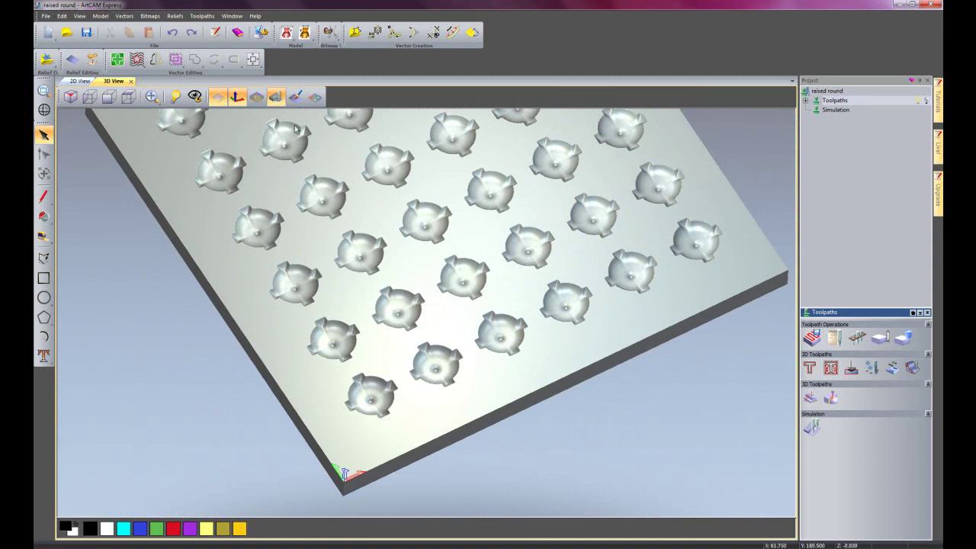
right_click(836, 110)
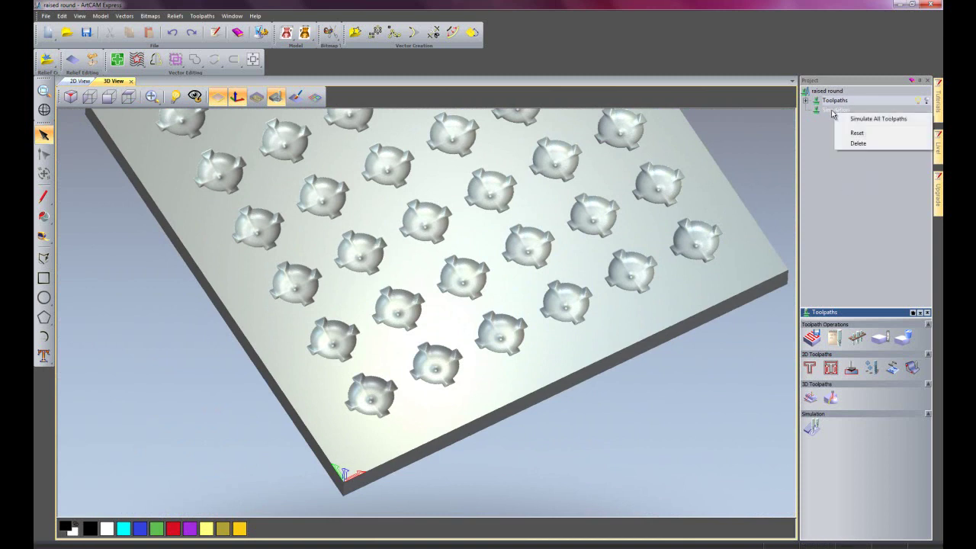
- Delete the simulation and reopen the Raised Round toolpath for editing in the 2D view
click(859, 144)
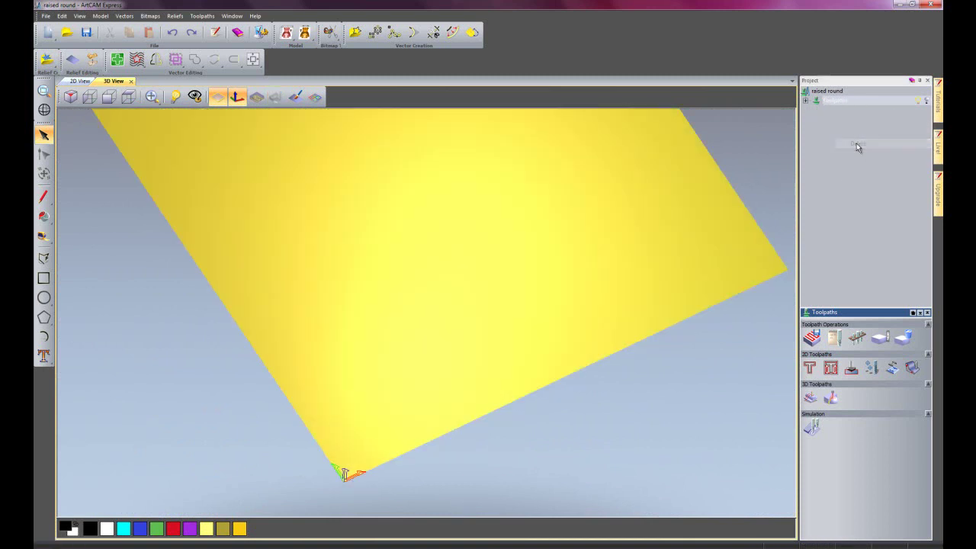
click(80, 81)
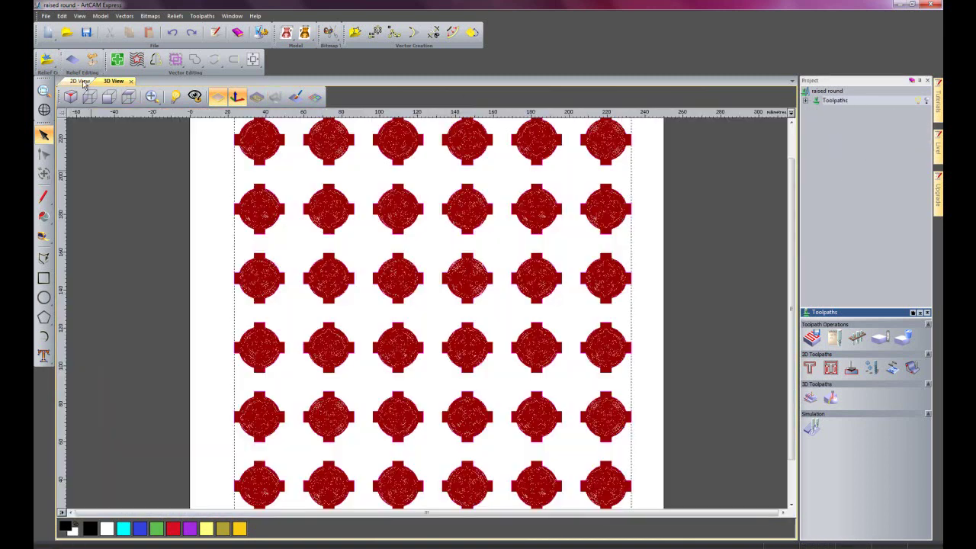
click(806, 101)
right_click(841, 112)
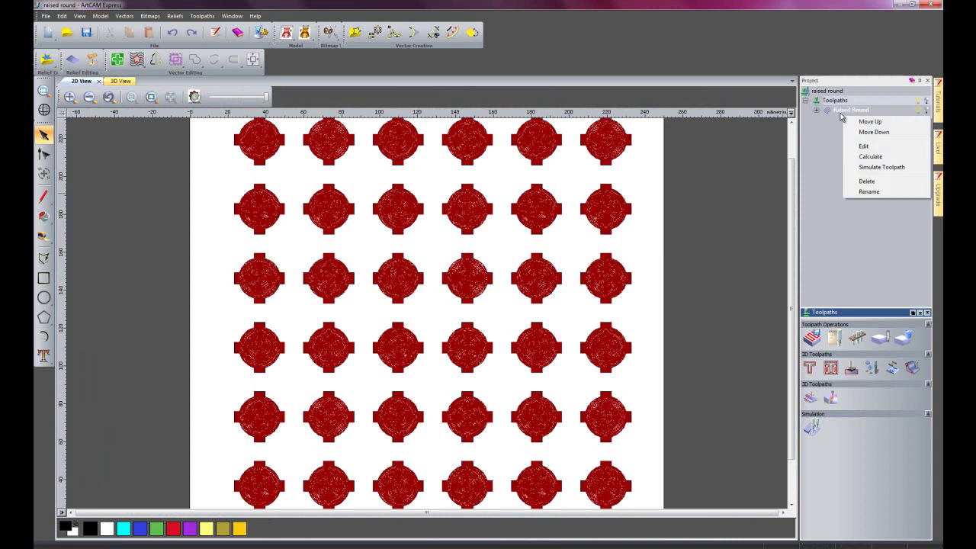
click(862, 146)
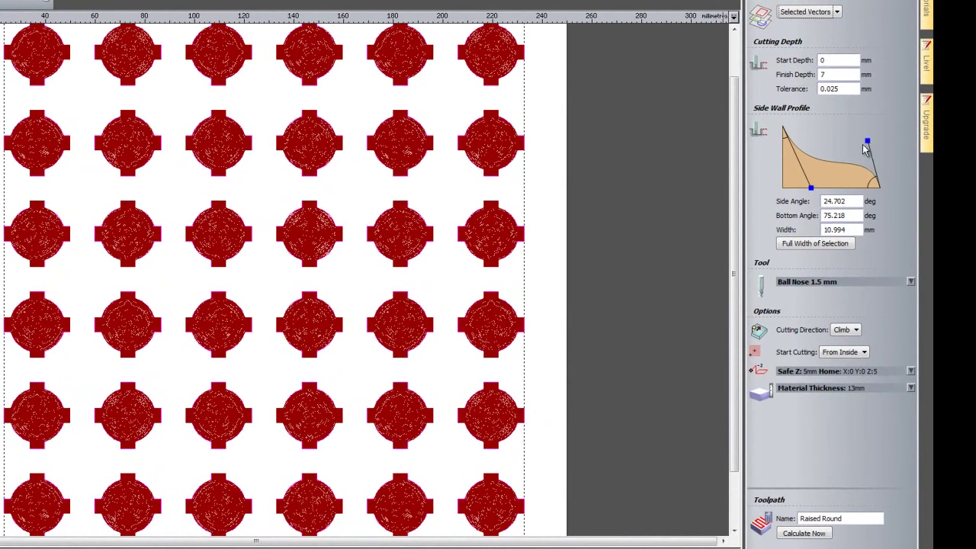
- Lower the profile to a 10.204° side and 8.941° bottom angle, then recalculate the toolpath
drag(866, 140, 793, 187)
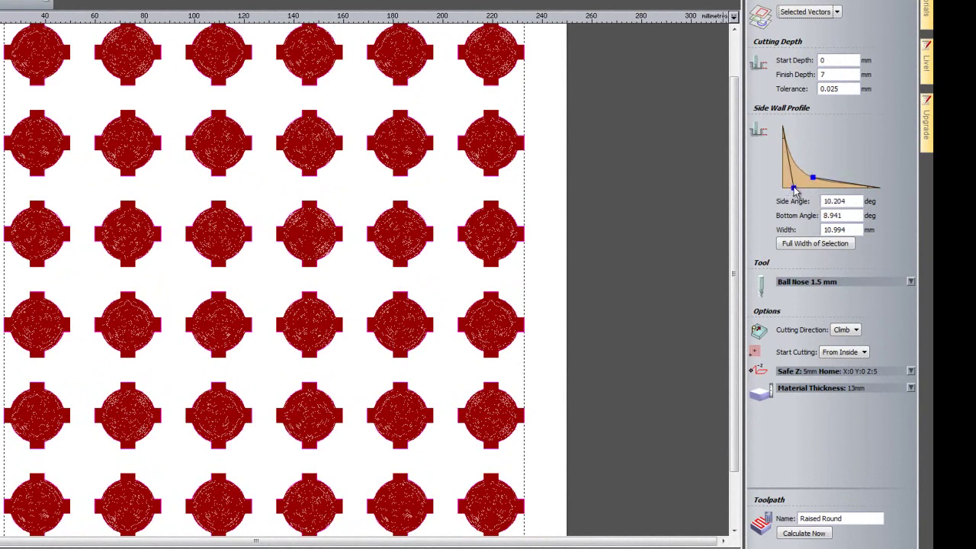
click(810, 534)
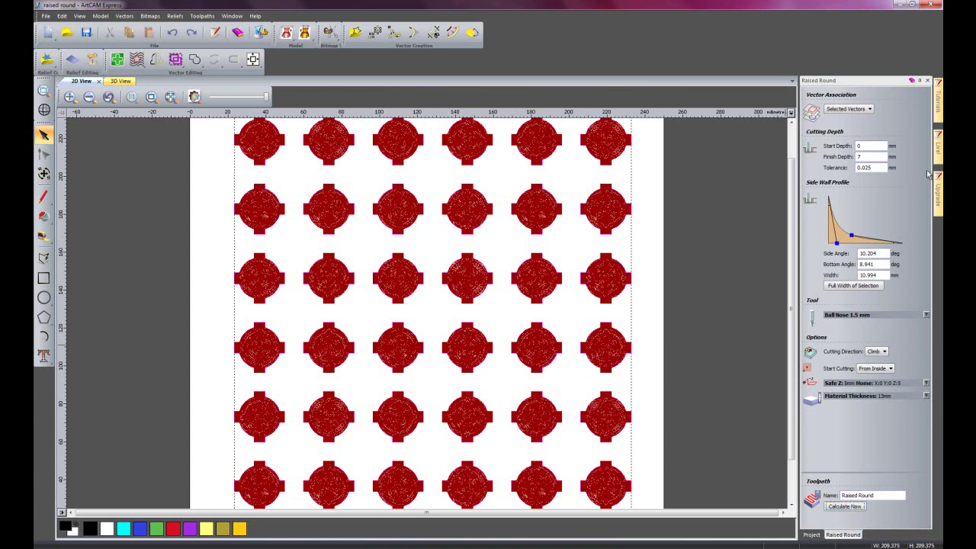
click(929, 81)
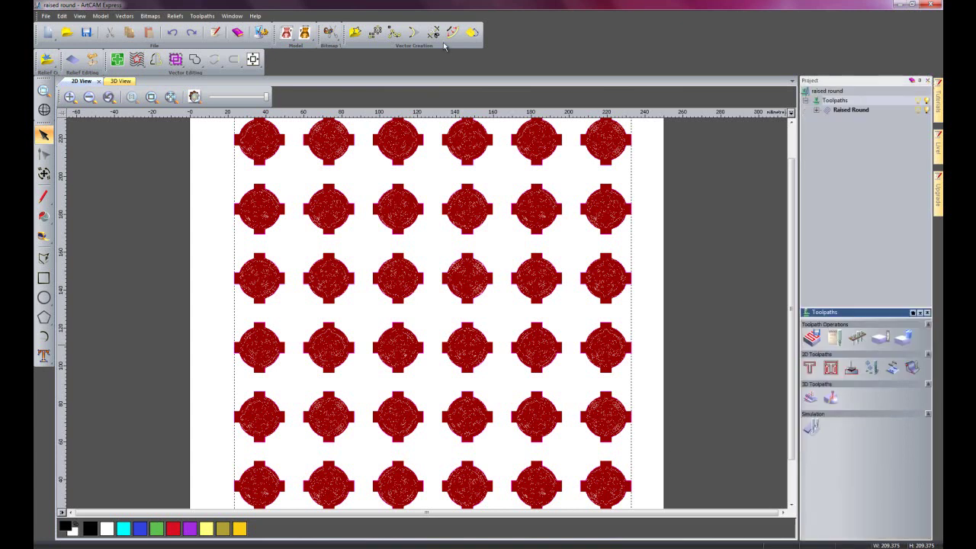
click(120, 81)
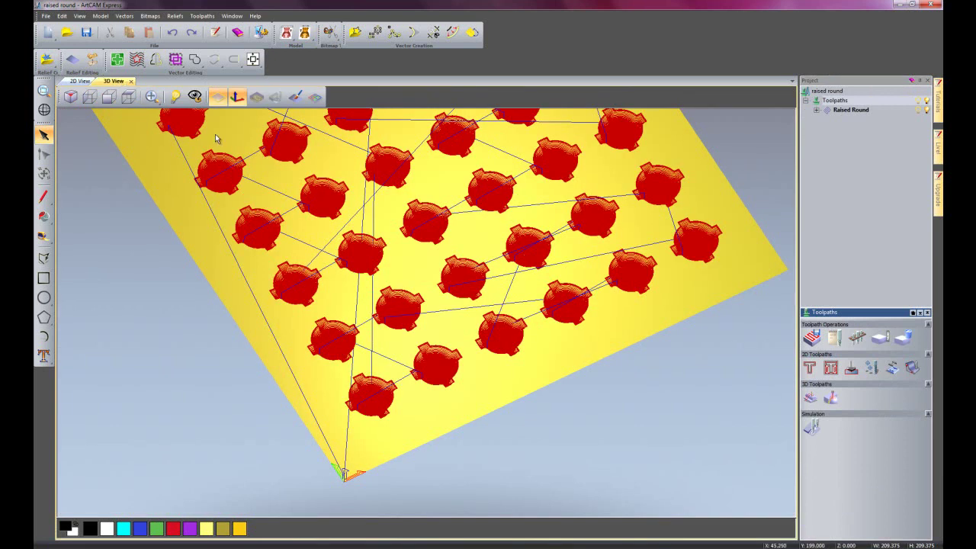
click(110, 97)
scroll(393, 322, up, 2)
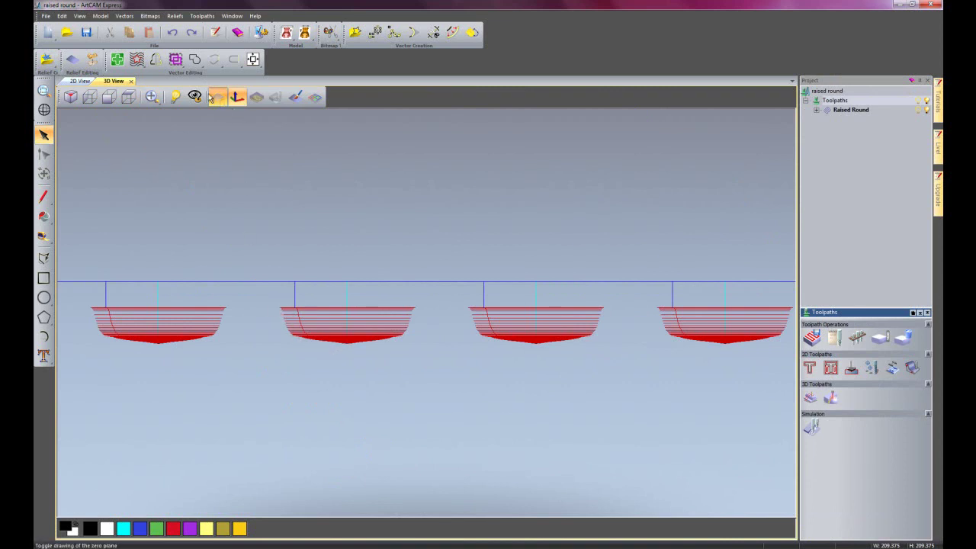
click(81, 80)
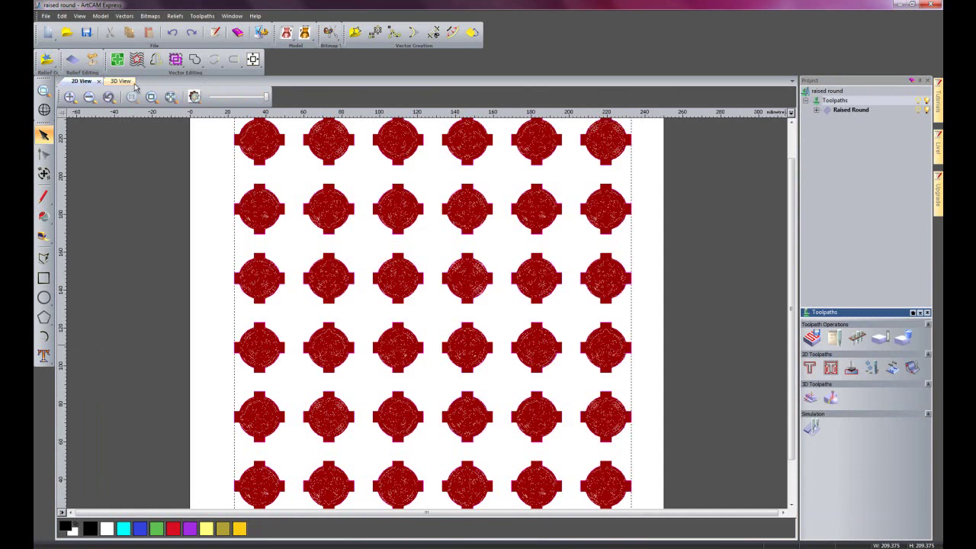
- Simulate the recalculated toolpath, rotating and zooming the plate, and hide the toolpath lines
click(811, 427)
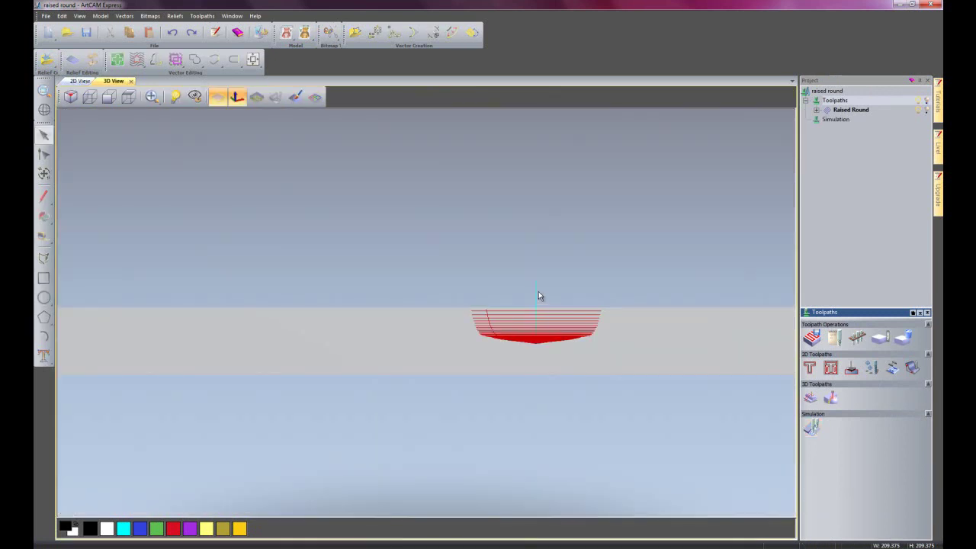
drag(538, 296, 300, 279)
scroll(421, 347, down, 5)
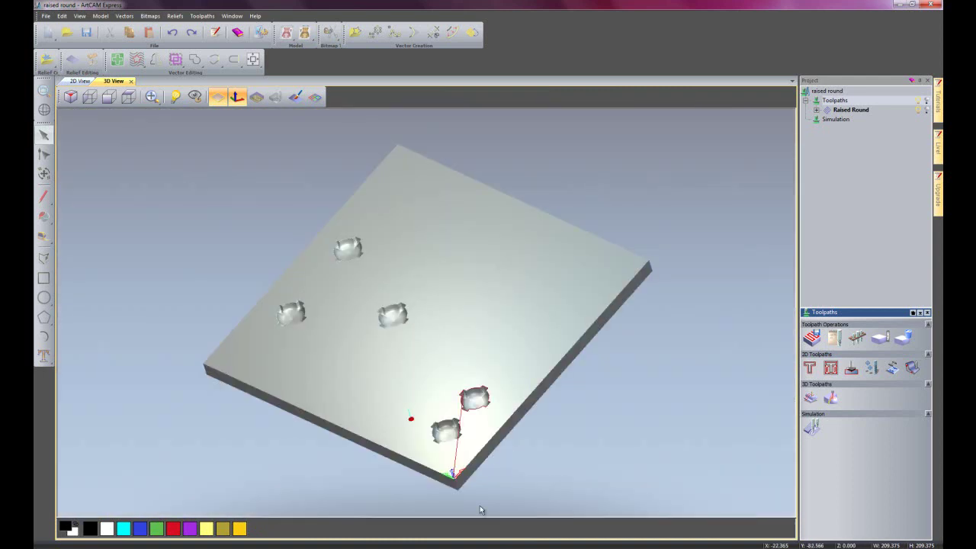
drag(479, 505, 343, 503)
drag(398, 450, 449, 414)
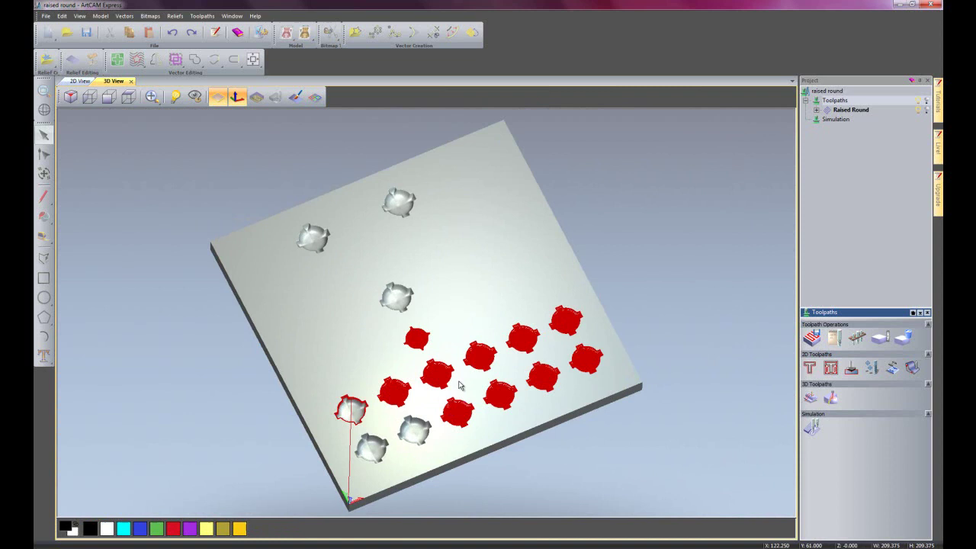
drag(457, 386, 325, 338)
scroll(398, 319, up, 8)
key(Escape)
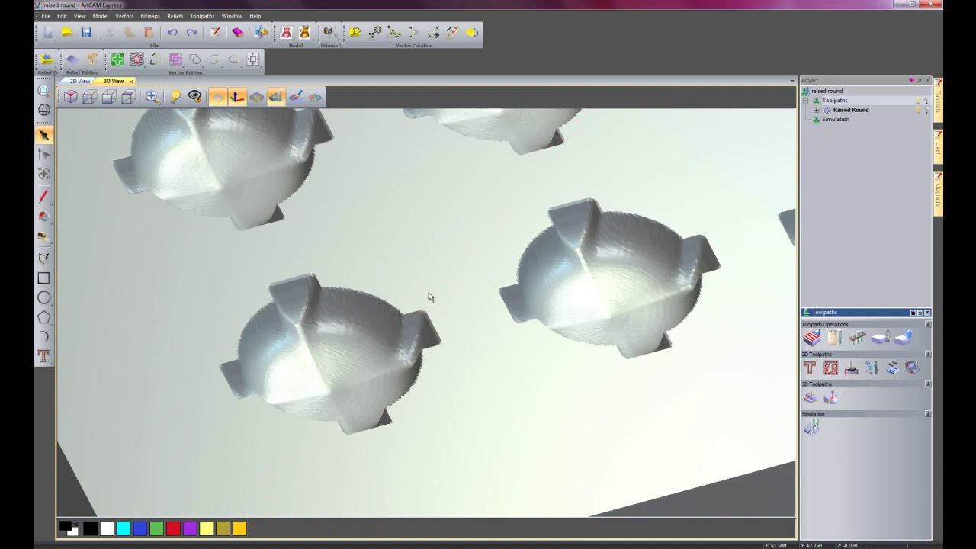
scroll(428, 296, down, 10)
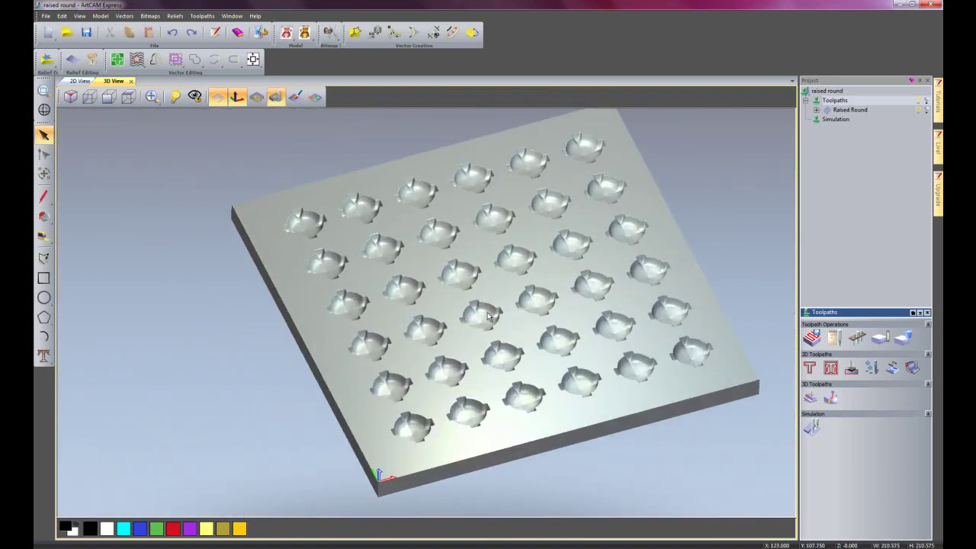
drag(434, 305, 405, 378)
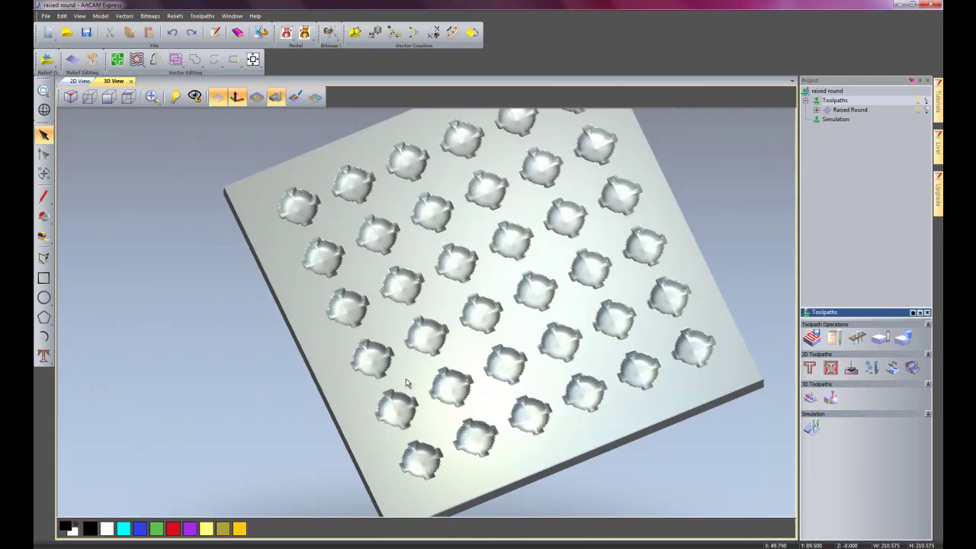
- Delete the simulation and reopen the Raised Round toolpath for editing in 2D
right_click(836, 123)
click(892, 151)
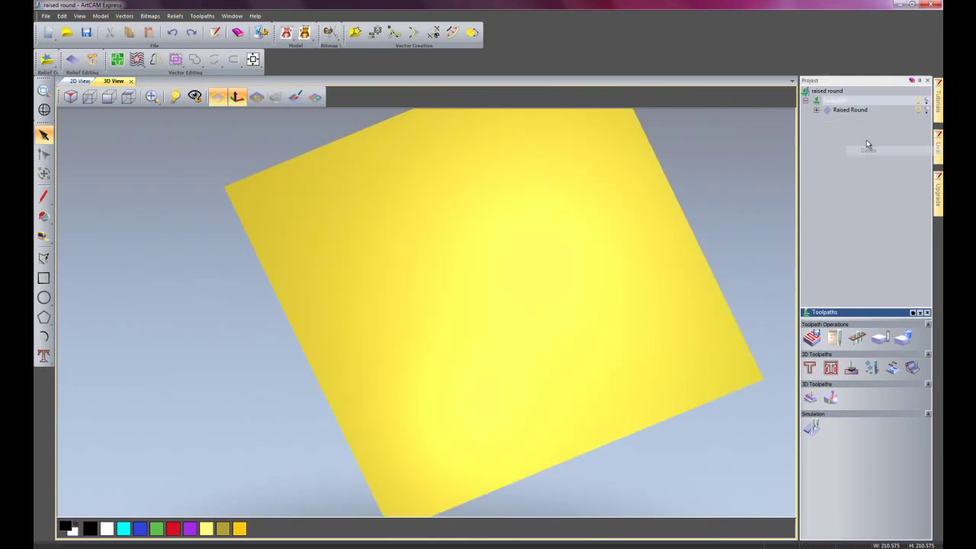
click(80, 81)
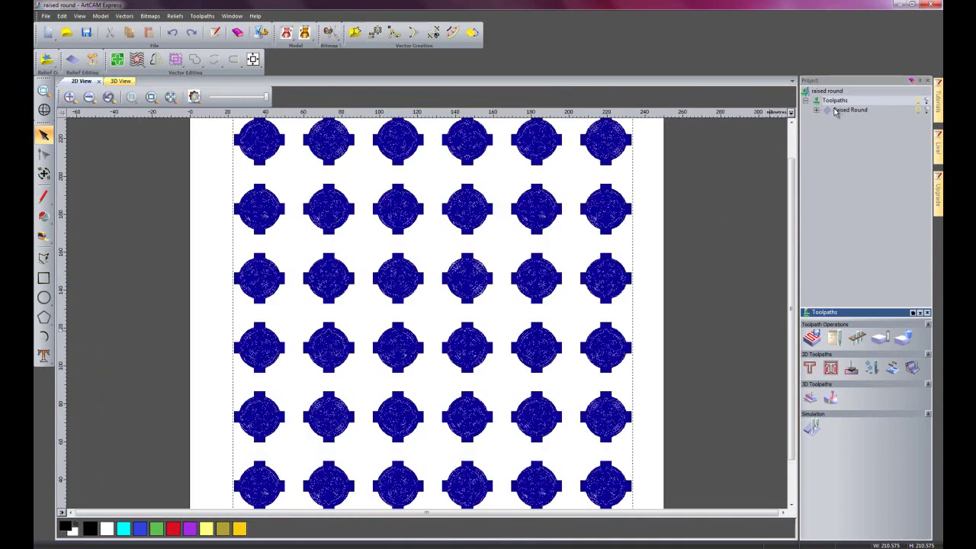
click(836, 111)
right_click(837, 110)
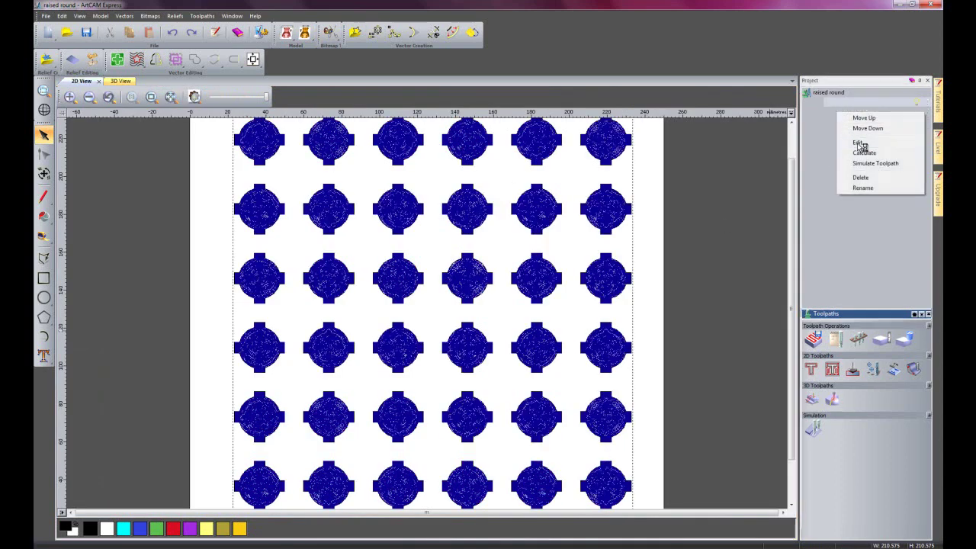
click(857, 144)
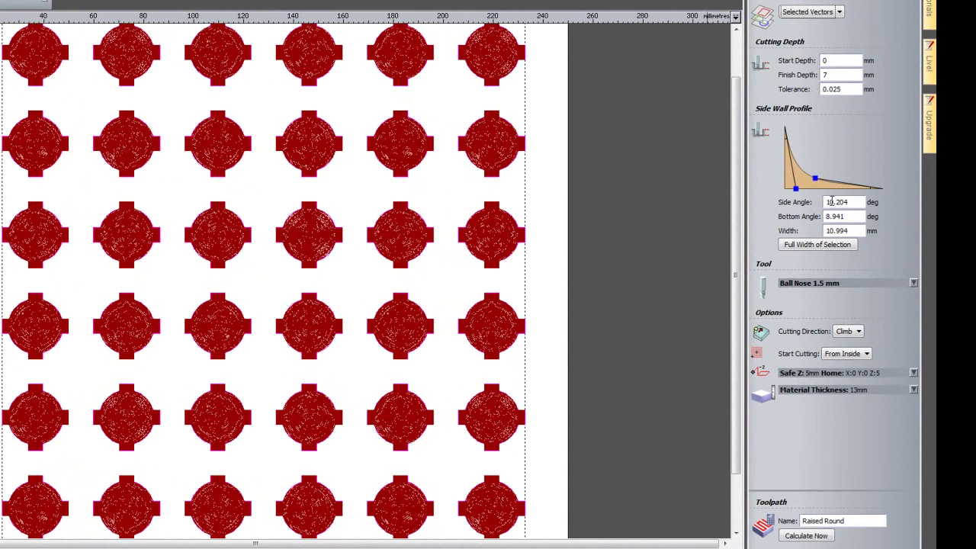
- Set side and bottom angles to 2.5°, recalculate the toolpath and close its settings
drag(852, 201, 780, 206)
text(2.5)
key(Tab)
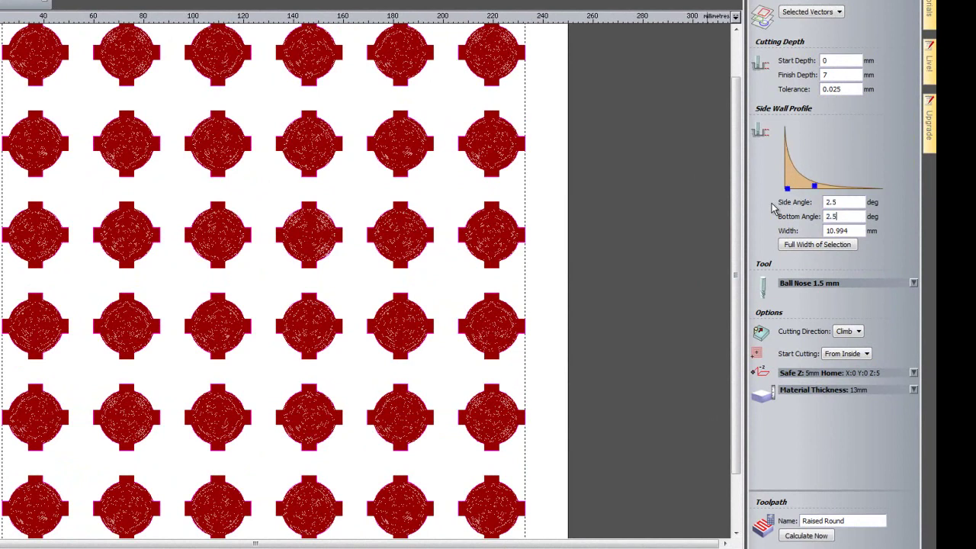
click(807, 536)
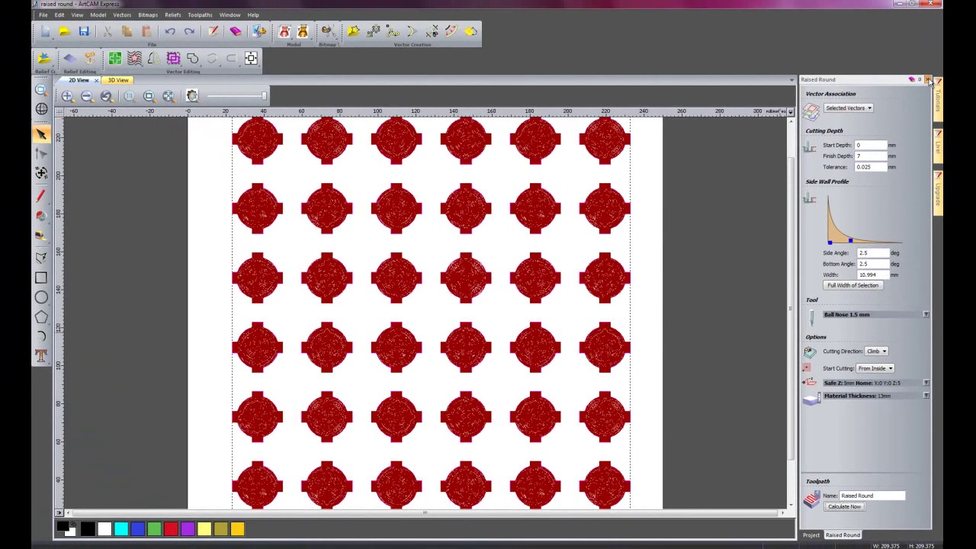
click(927, 80)
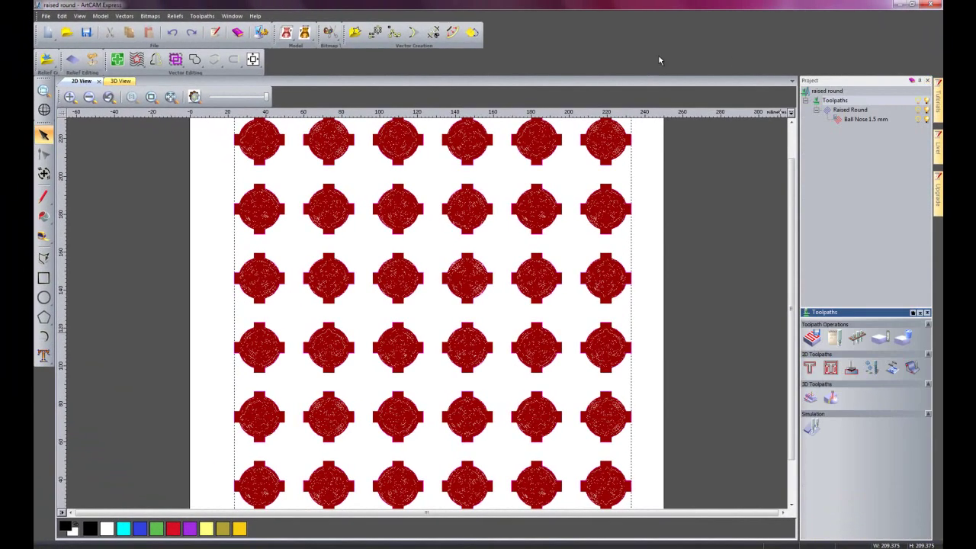
- View the 2.5° toolpath side-on along the Y axis in 3D, zoomed onto the profiles
click(120, 81)
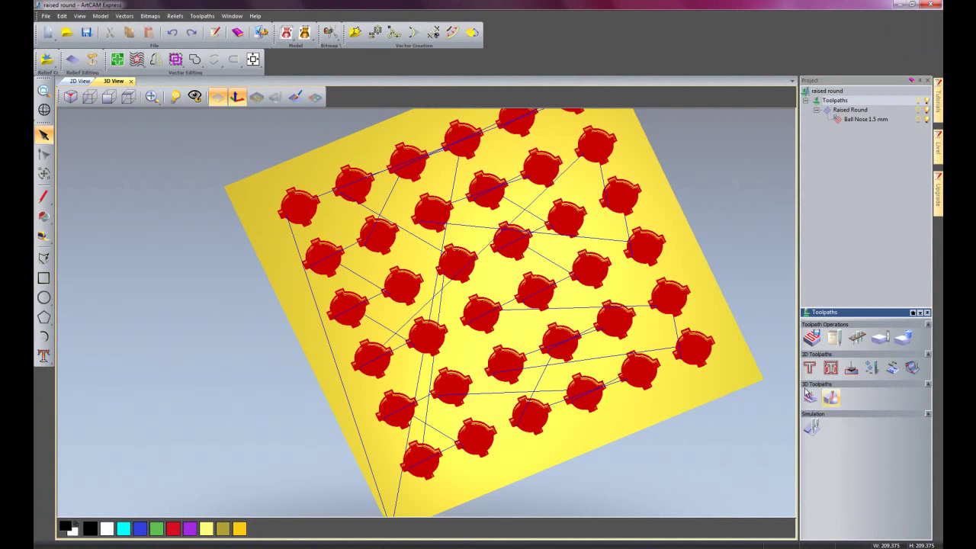
click(109, 97)
scroll(383, 347, up, 5)
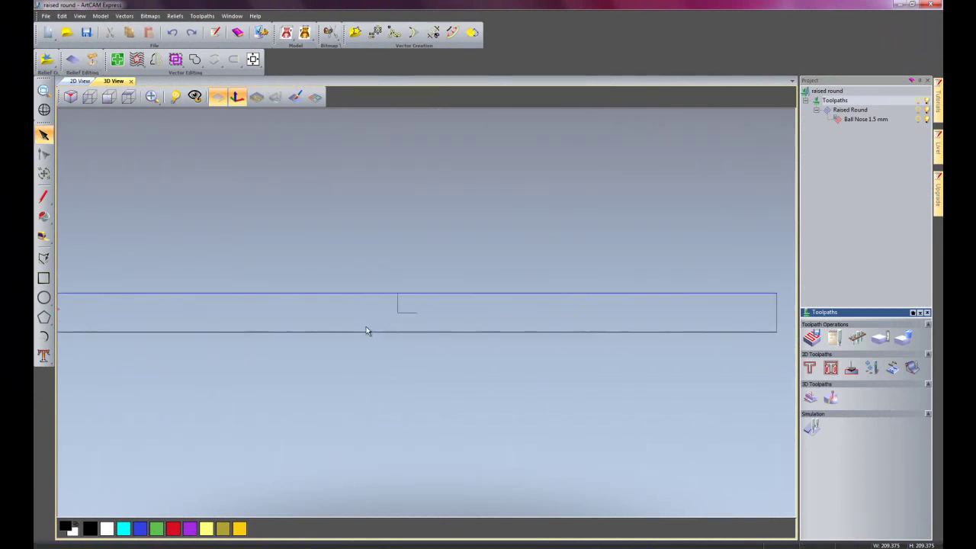
scroll(327, 315, up, 3)
middle_drag(328, 316, 460, 263)
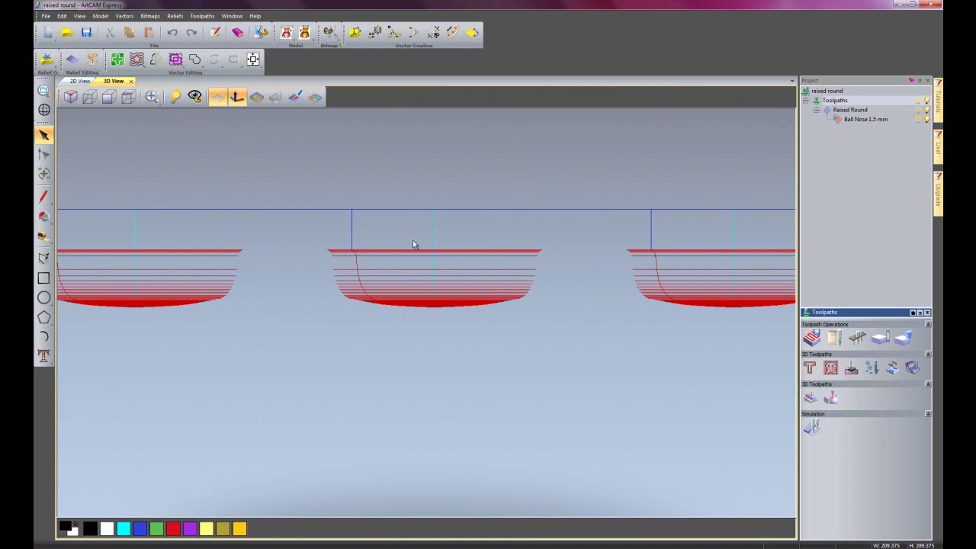
- Simulate the 2.5° Raised Round toolpath in isometric view and inspect the rounded dishes with notched tabs
click(70, 98)
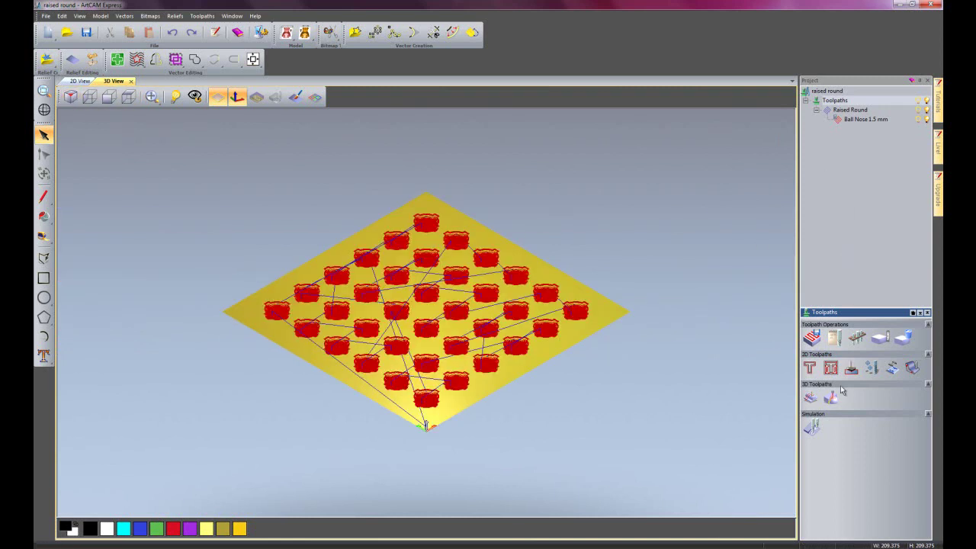
click(812, 427)
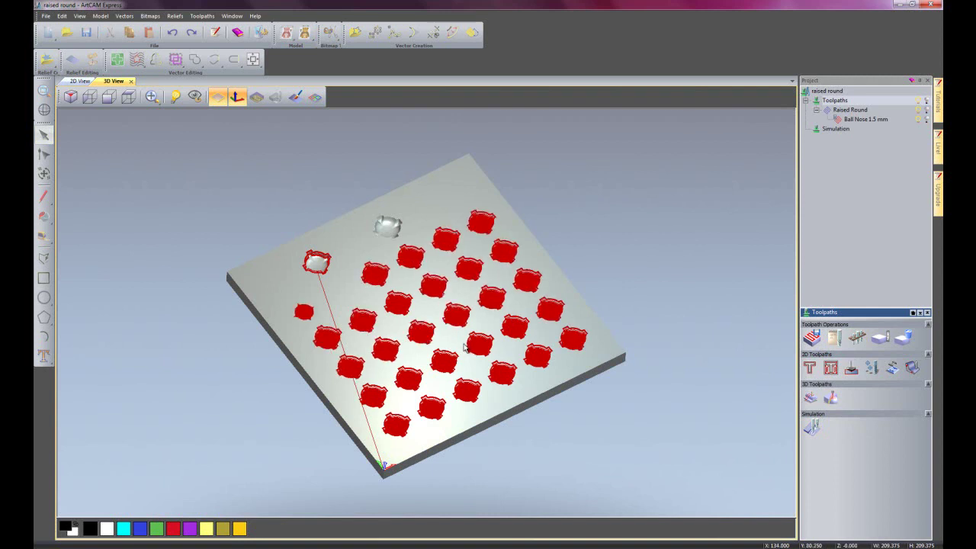
scroll(374, 429, up, 5)
scroll(374, 429, down, 3)
mouse_move(388, 376)
mouse_down()
mouse_move(414, 239)
mouse_move(414, 333)
mouse_move(385, 370)
mouse_up()
scroll(385, 369, up, 4)
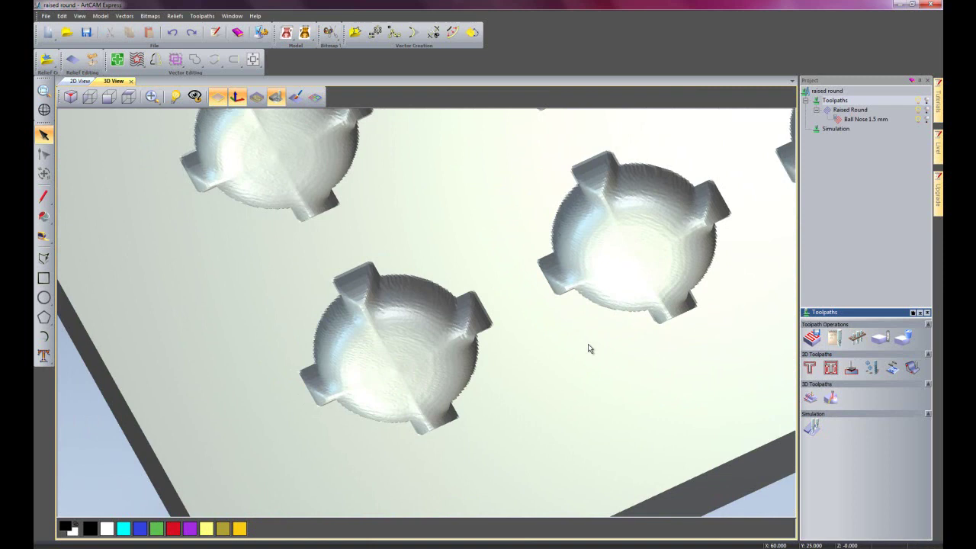